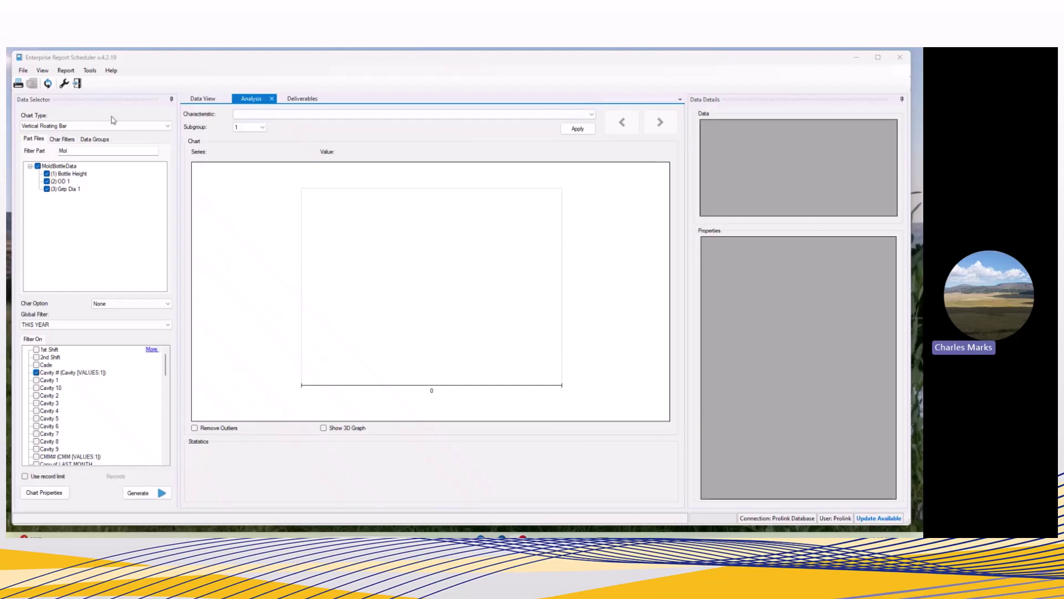
Review the available chart types and keep Vertical Floating Bar
click(80, 127)
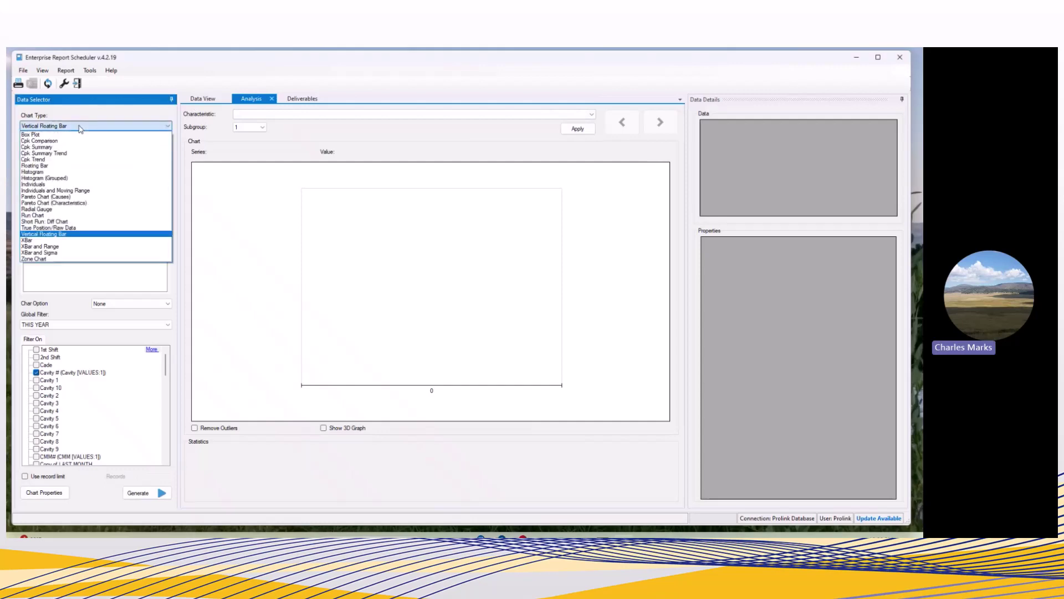
click(81, 128)
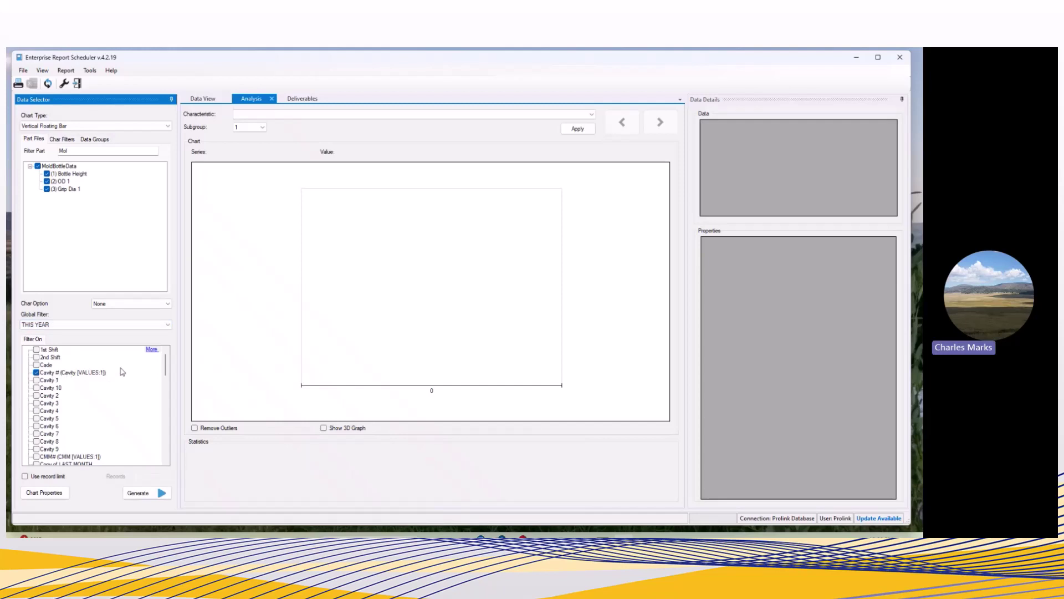
Review the Cavity # record filter's definition, including its advanced options, in the Record Filter Manager
click(90, 72)
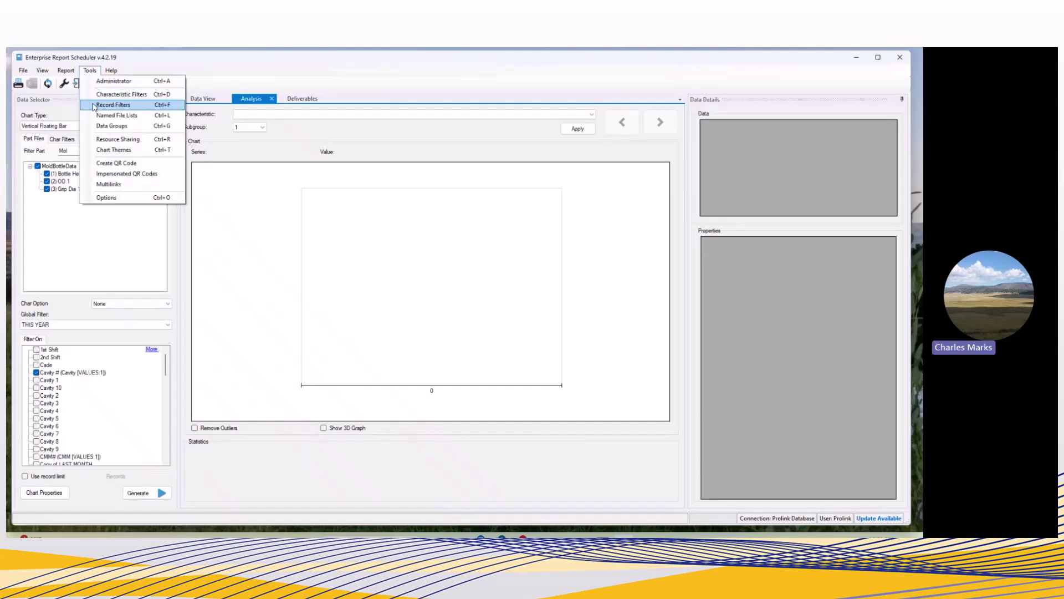
click(94, 106)
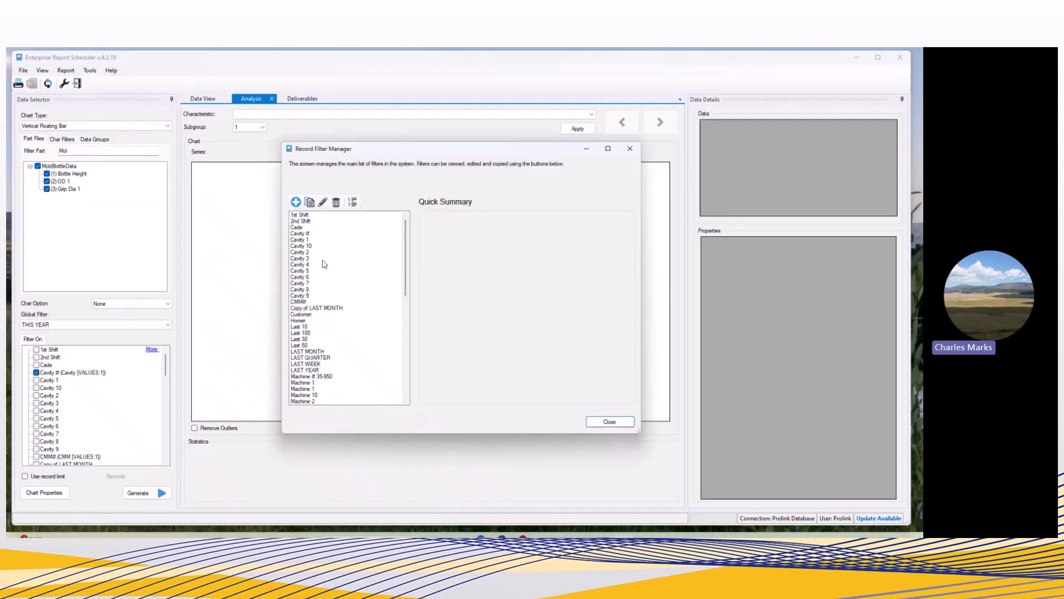
click(305, 234)
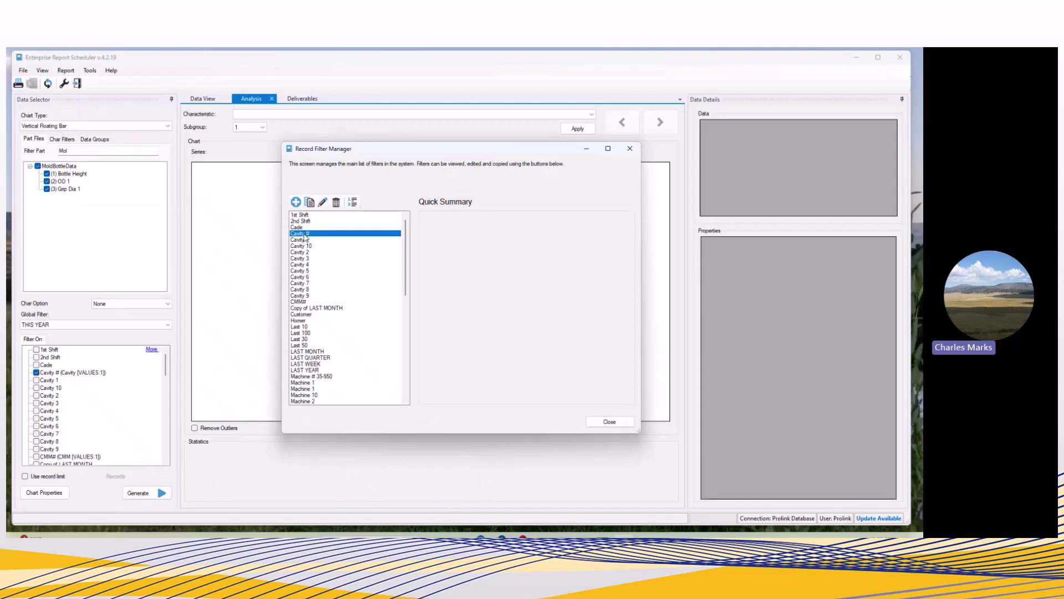
click(321, 203)
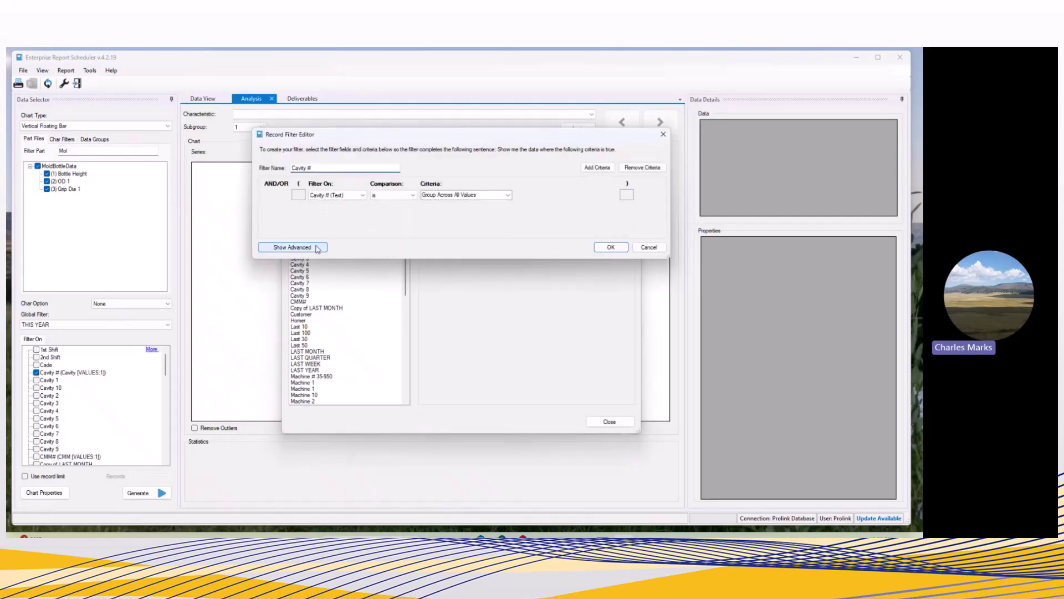
click(318, 247)
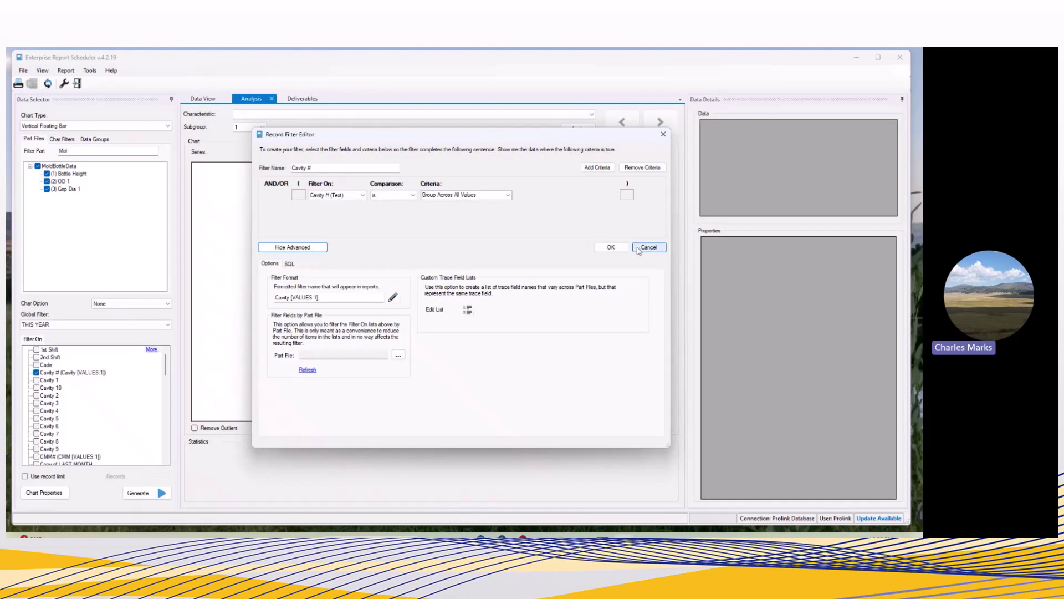
click(612, 247)
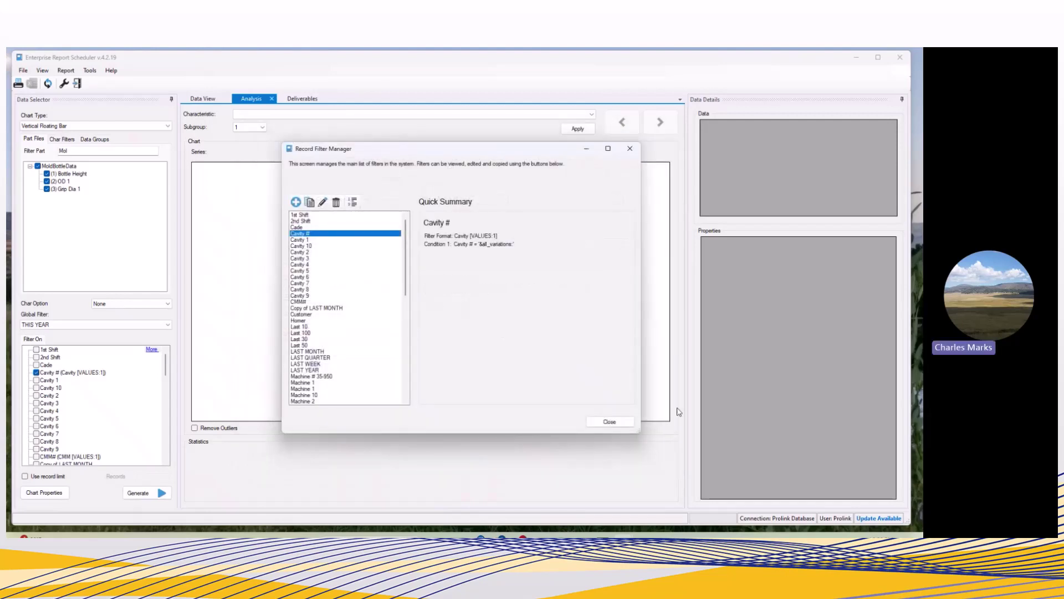
click(633, 425)
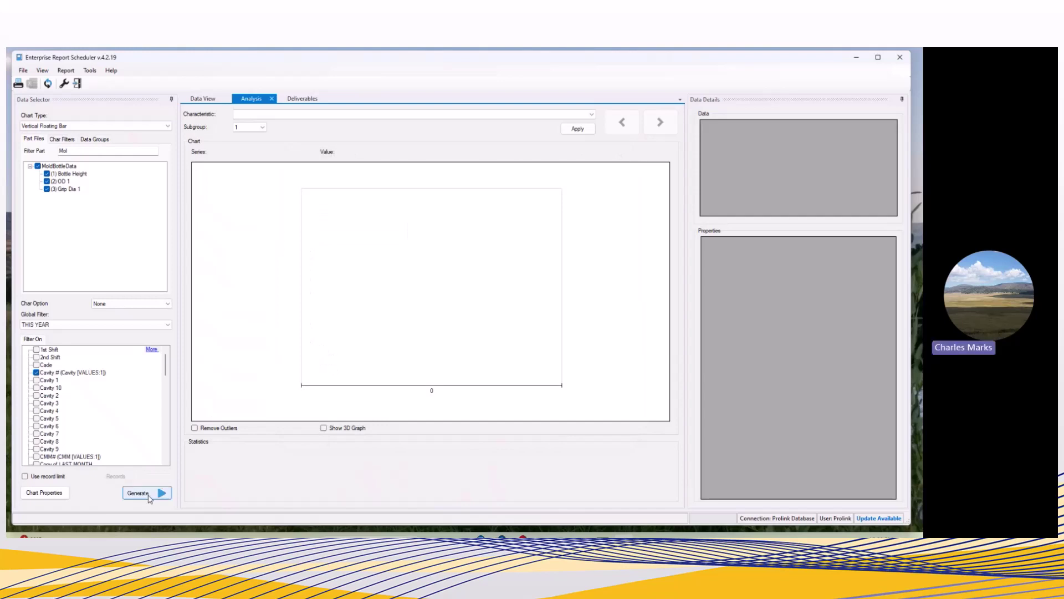
Generate the vertical floating bar chart by cavity and list the data behind the Cavity 3 bar for Bottle Height
click(148, 496)
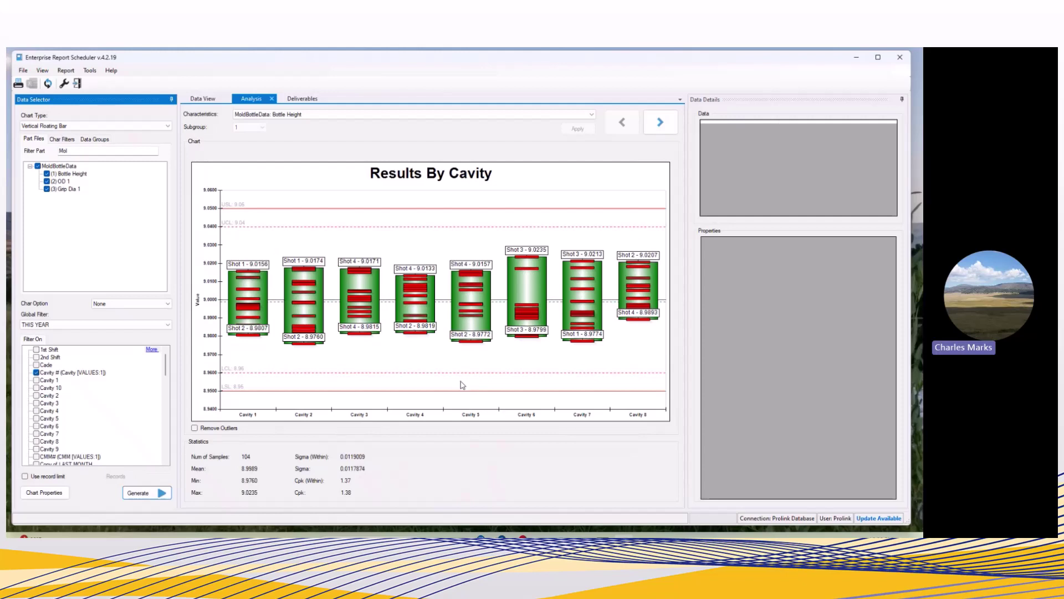
click(374, 304)
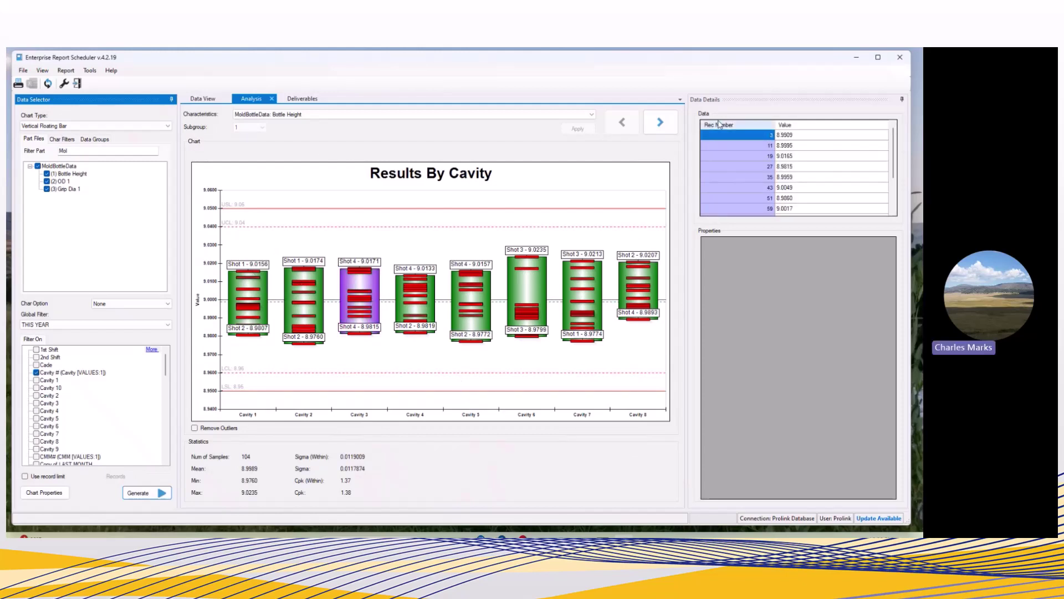
Advance to the Grip Dia 1 chart and inspect the properties of record 34 in the Cavity 2 bar
click(662, 122)
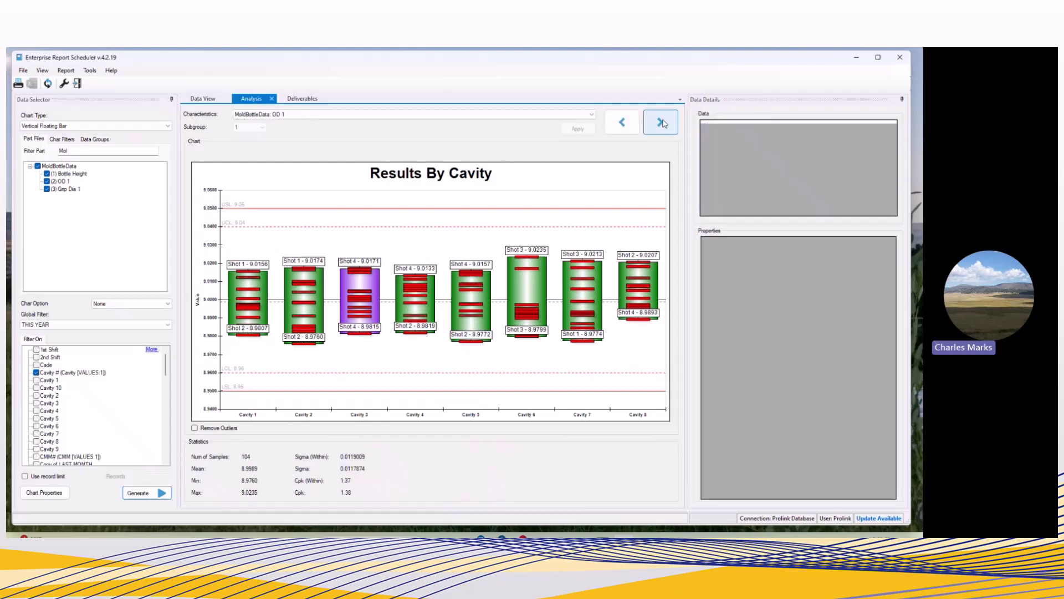
click(662, 122)
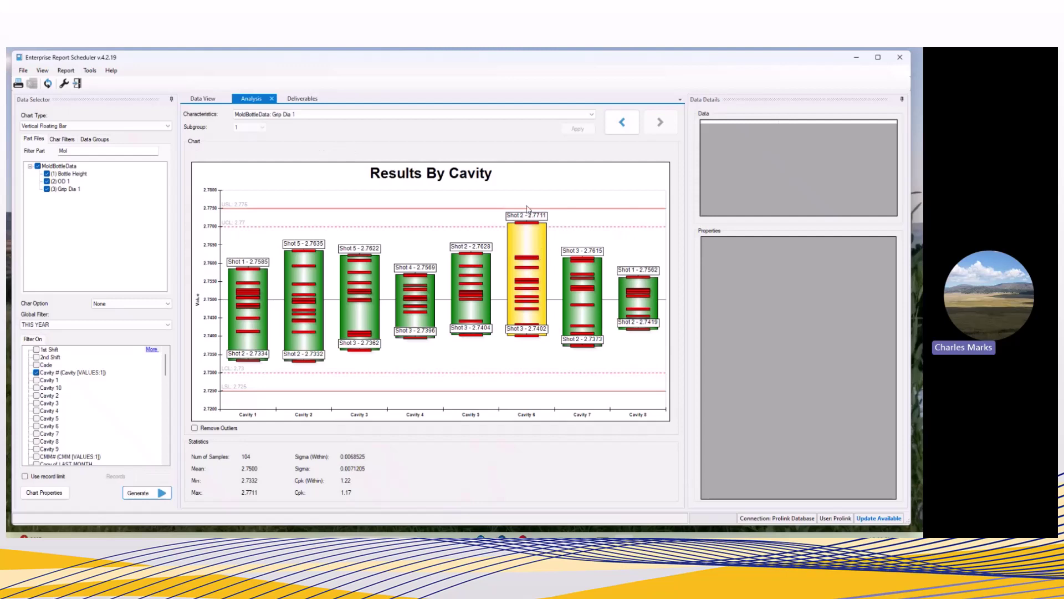
mouse_move(304, 277)
click(301, 321)
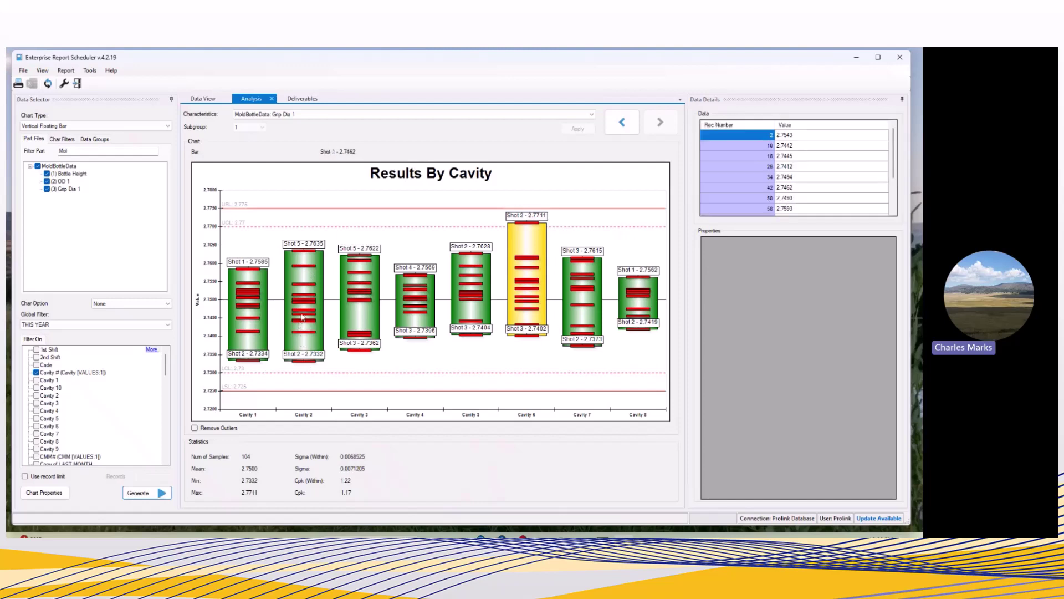
click(850, 168)
click(786, 177)
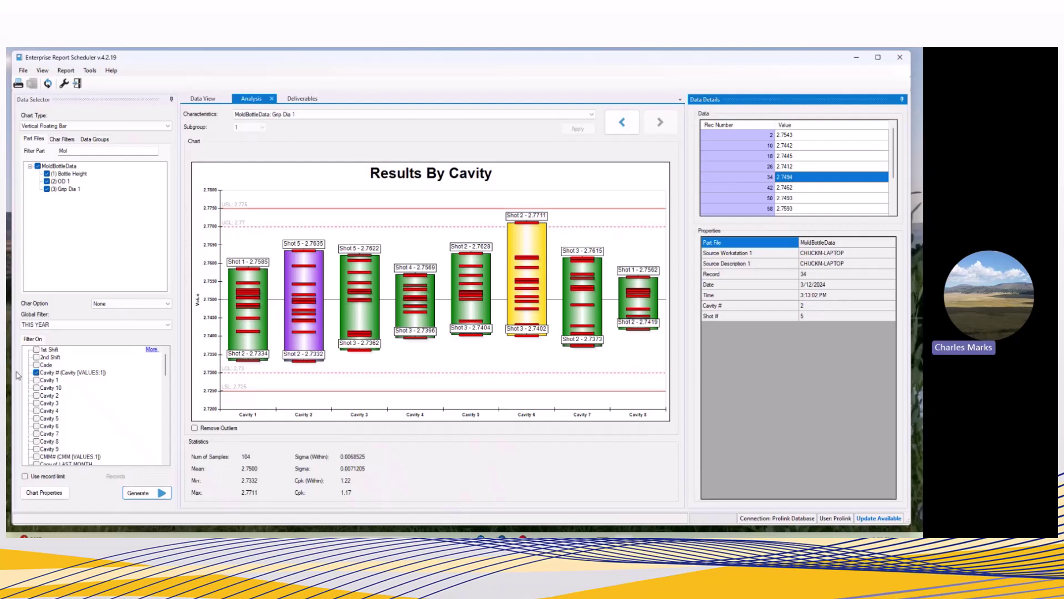
Replace the Cavity # record filter with the Shot Number # filter for the chart data
click(36, 373)
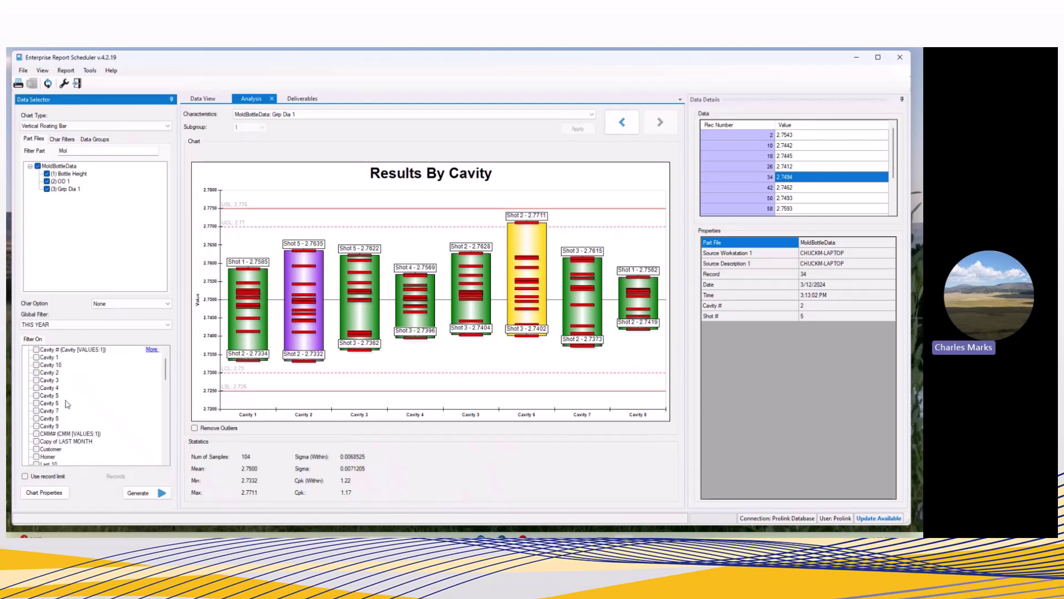
scroll(66, 403, down, 5)
scroll(65, 404, down, 8)
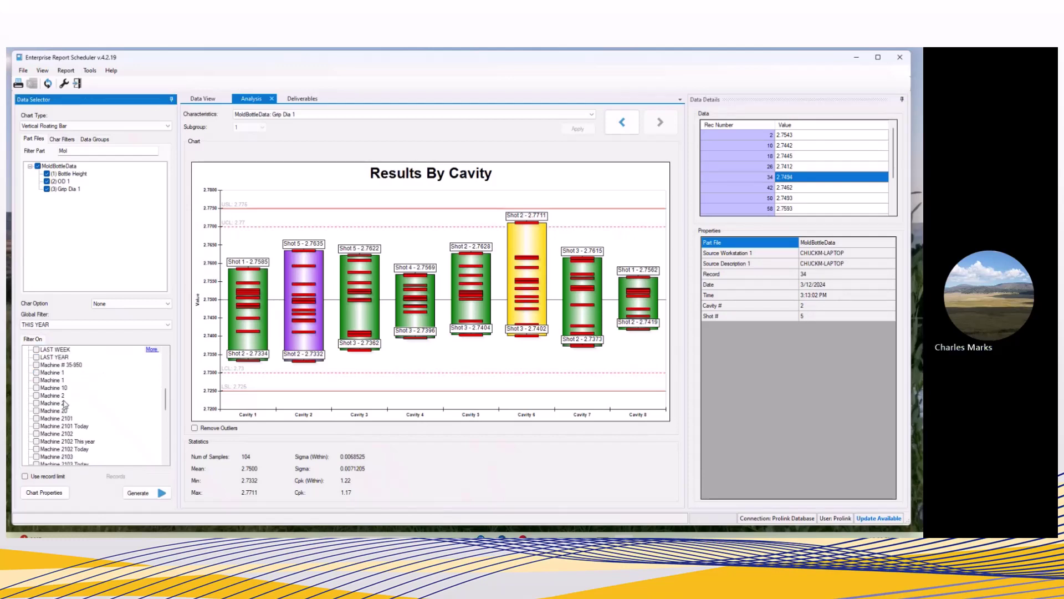
scroll(65, 404, down, 1)
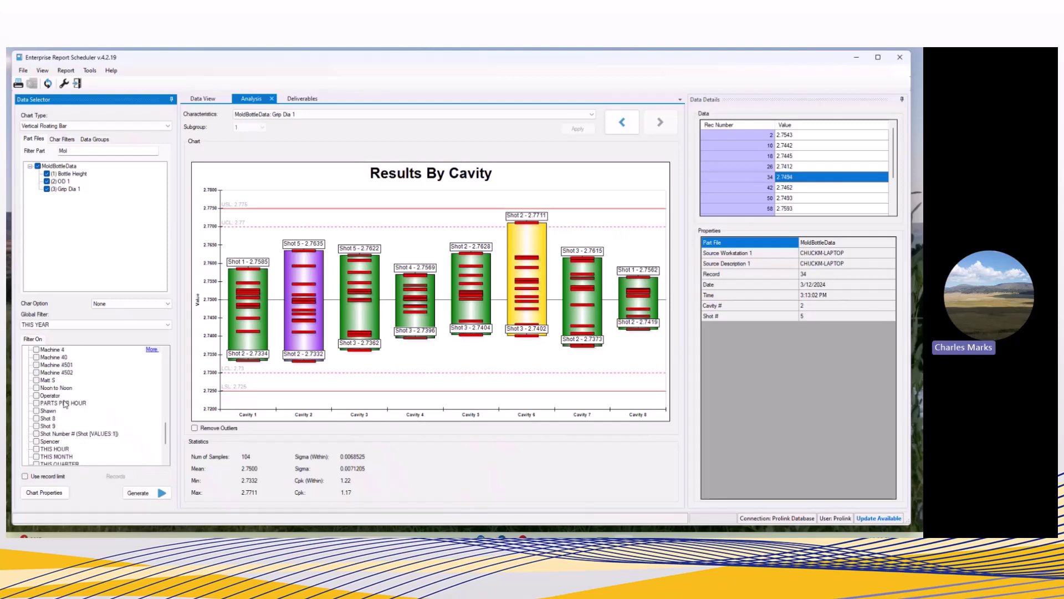
click(36, 434)
In the chart properties, set the bar sort trace field name to Shot # and the title override to Results By Shot
click(48, 496)
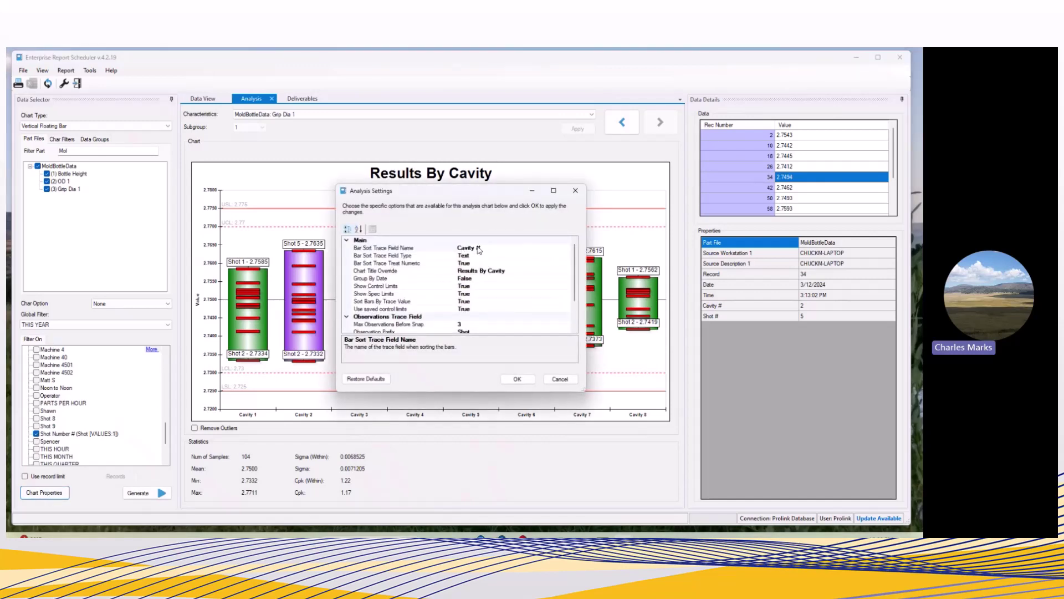
click(475, 247)
drag(475, 247, 456, 243)
text(Shot)
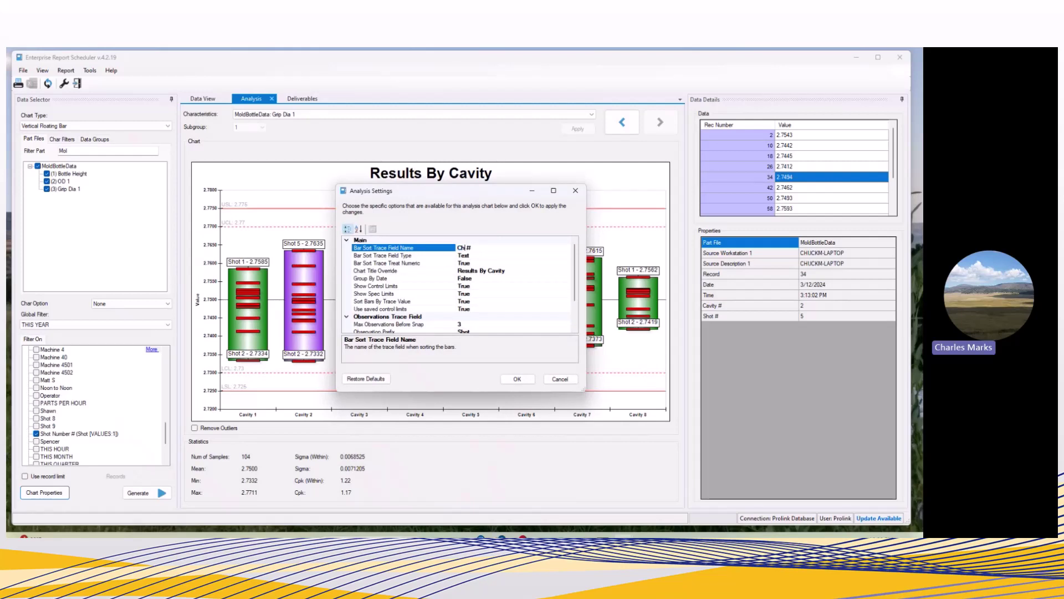
click(521, 272)
drag(512, 271, 489, 271)
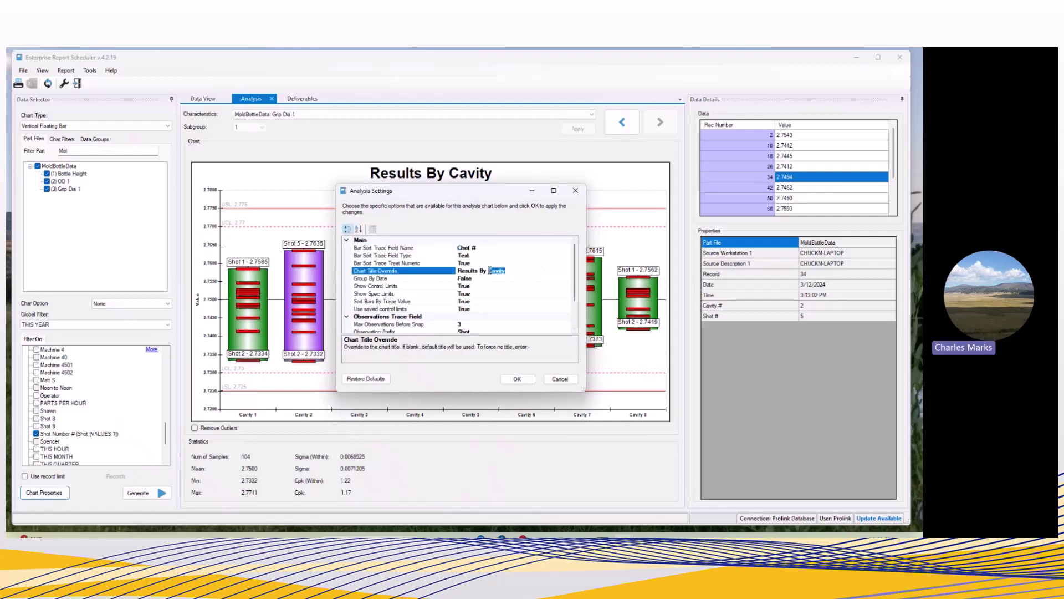
text(Shot)
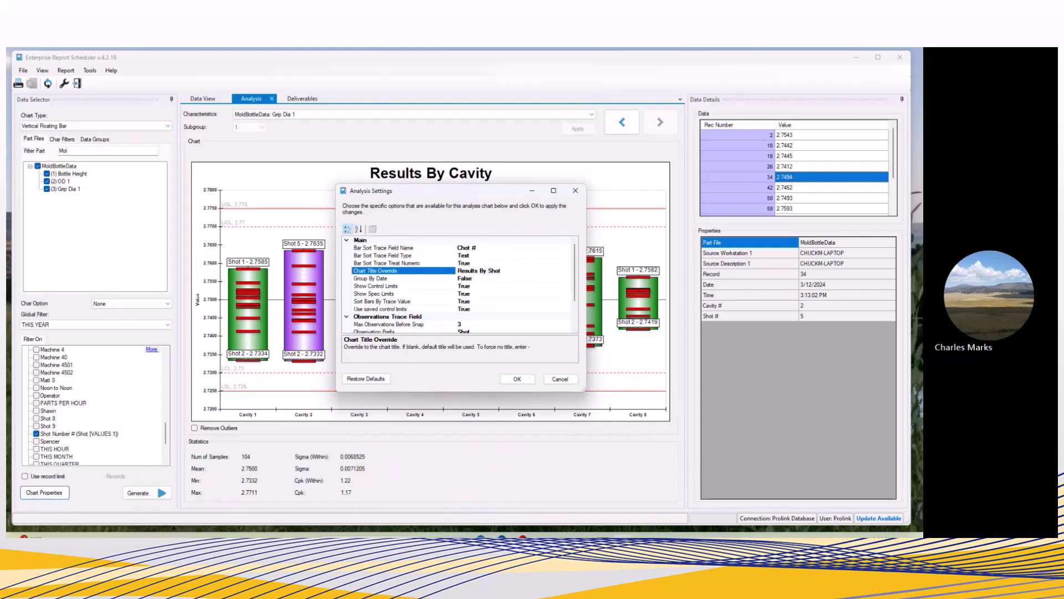
Set the observation prefix to Cav and the observations trace field name to Cavity #, and apply the chart settings
scroll(460, 285, down, 2)
click(473, 293)
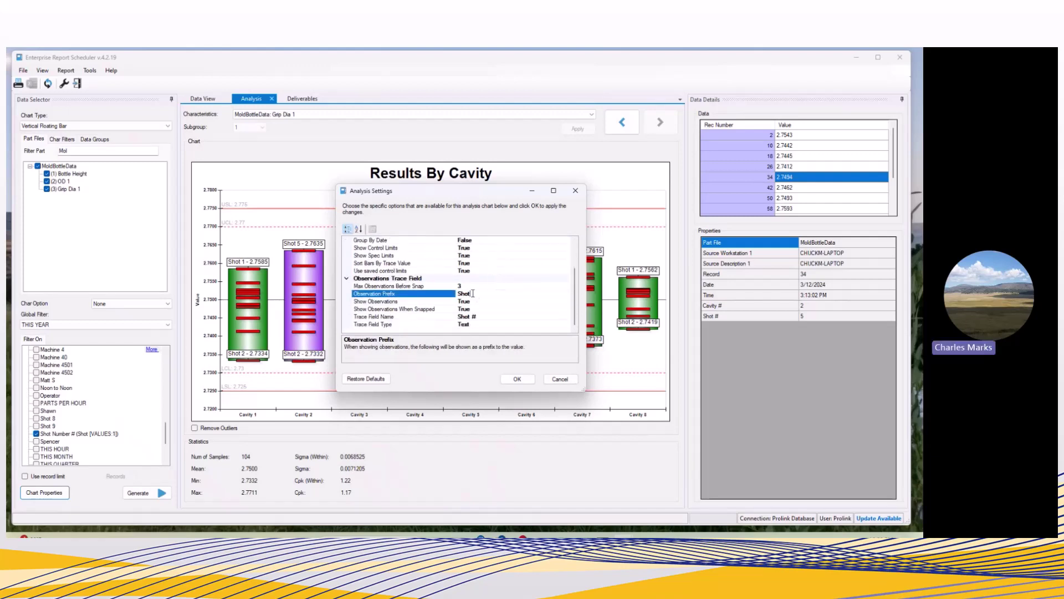
double_click(472, 293)
text(Covi)
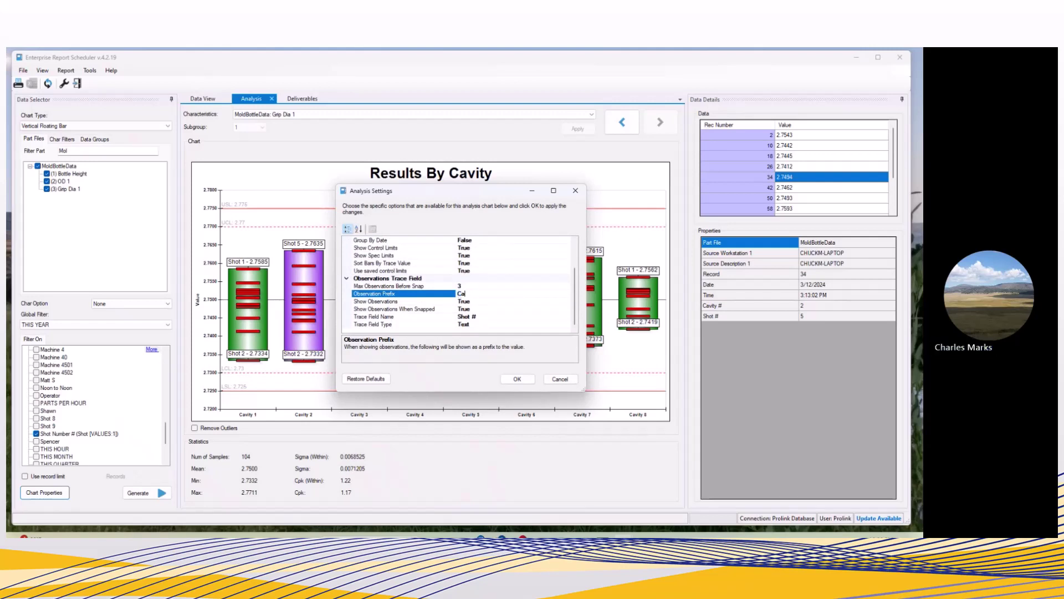
text(ty)
double_click(463, 317)
text(C)
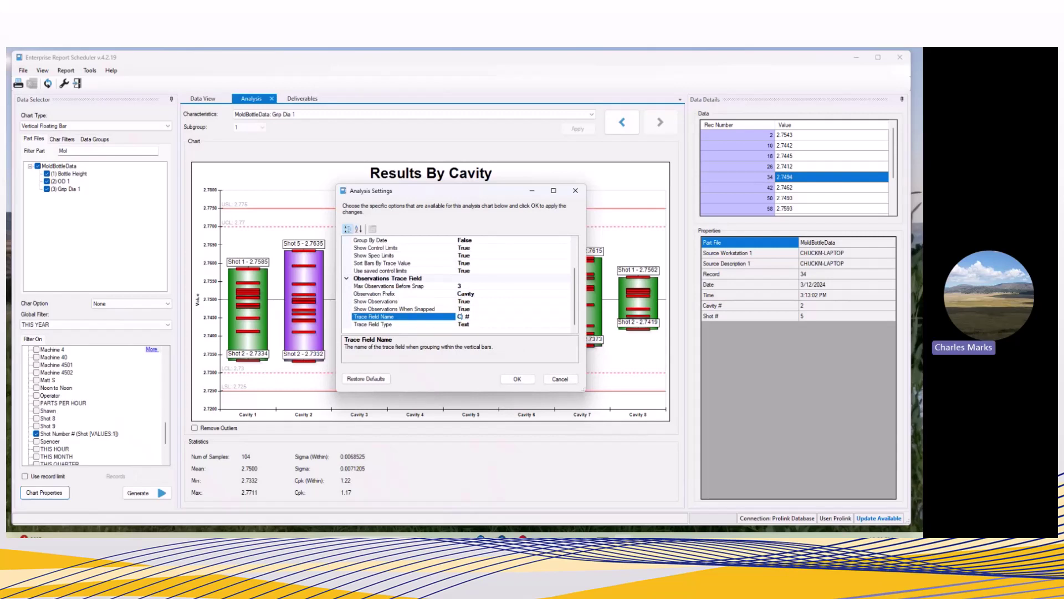
text(avity)
click(490, 293)
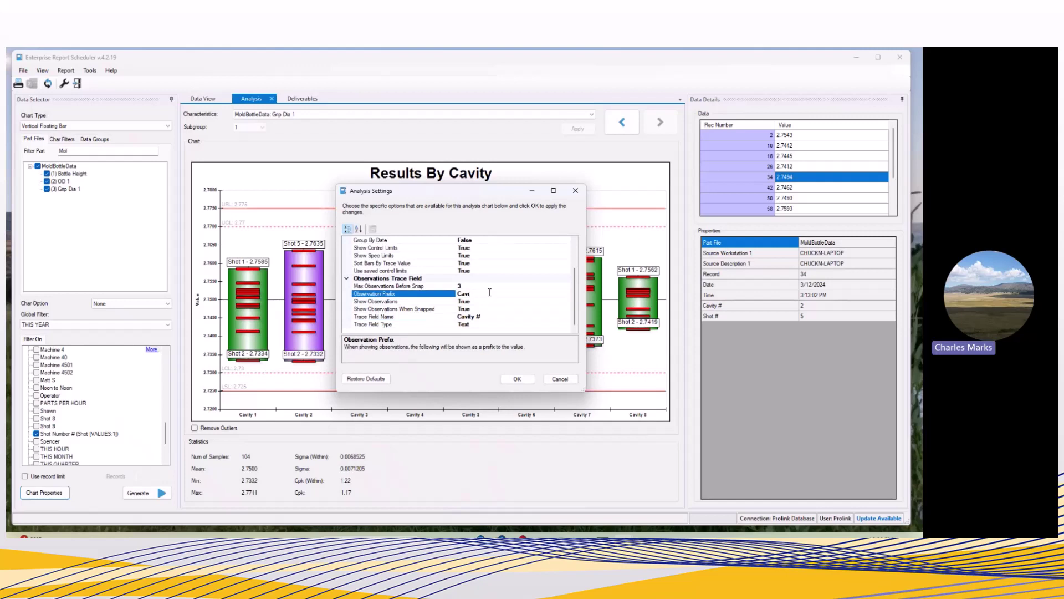
key(BackSpace)
click(520, 380)
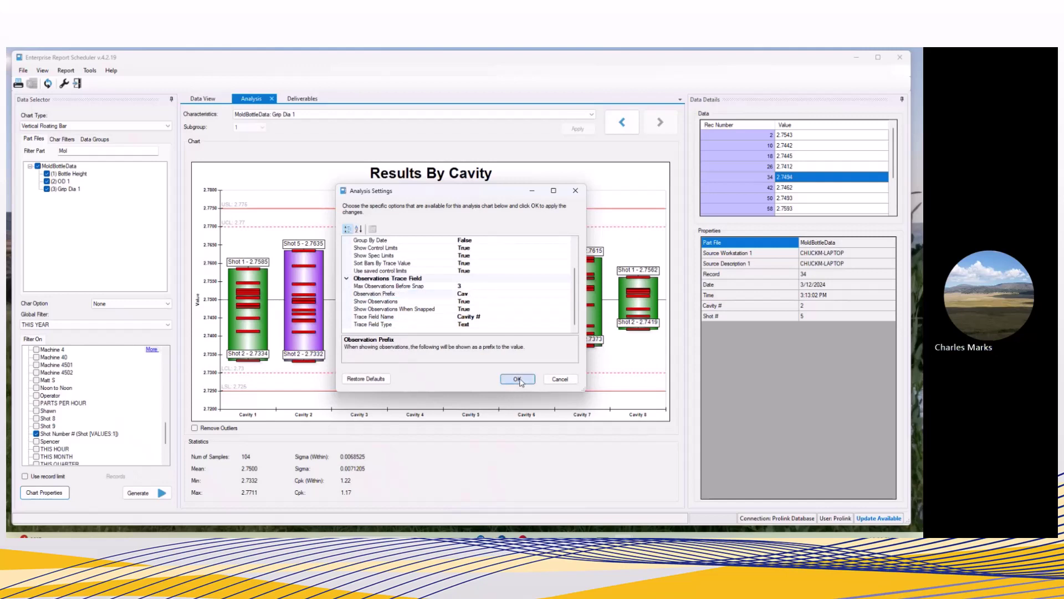
Generate the chart by shot and inspect record 4 in the Shot 1 bar and the cavity labels on the bars
click(134, 495)
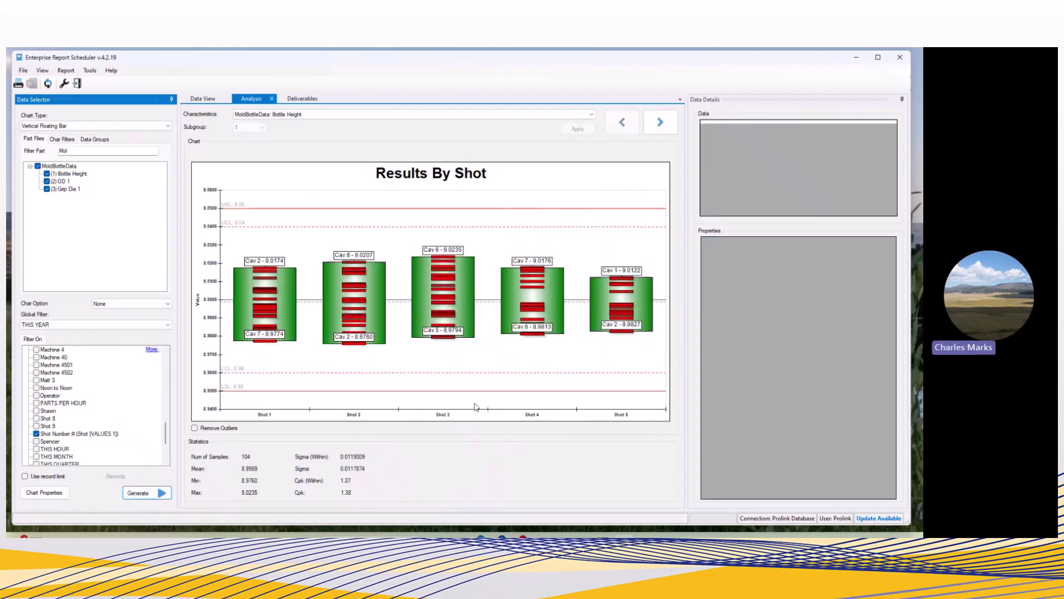
click(261, 315)
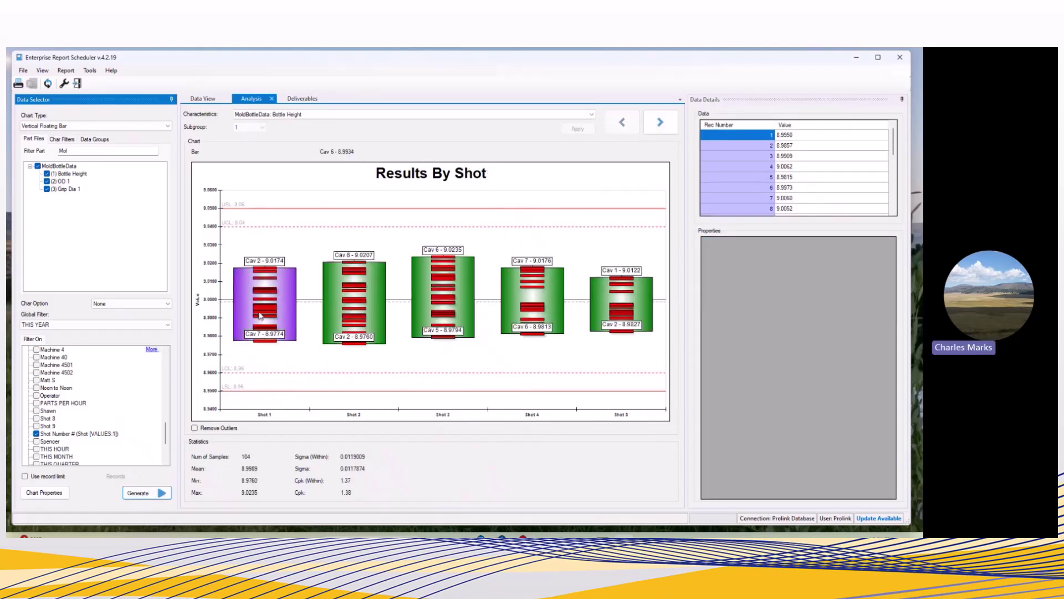
click(803, 167)
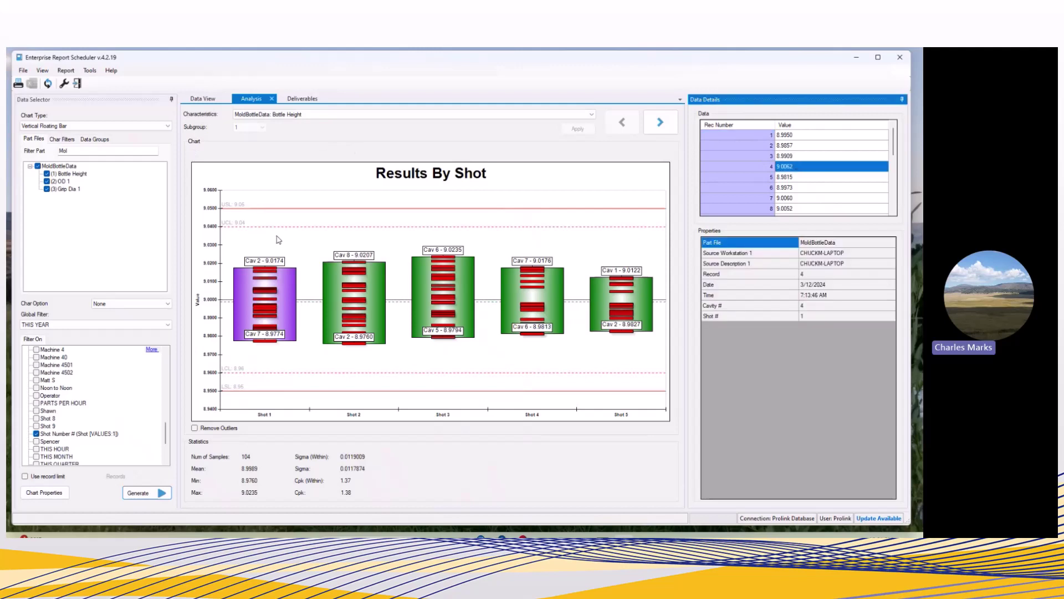
mouse_move(266, 266)
mouse_move(268, 335)
mouse_move(452, 335)
mouse_move(454, 251)
mouse_move(449, 299)
Set Group By Date to True in the chart properties and regenerate the chart
click(39, 494)
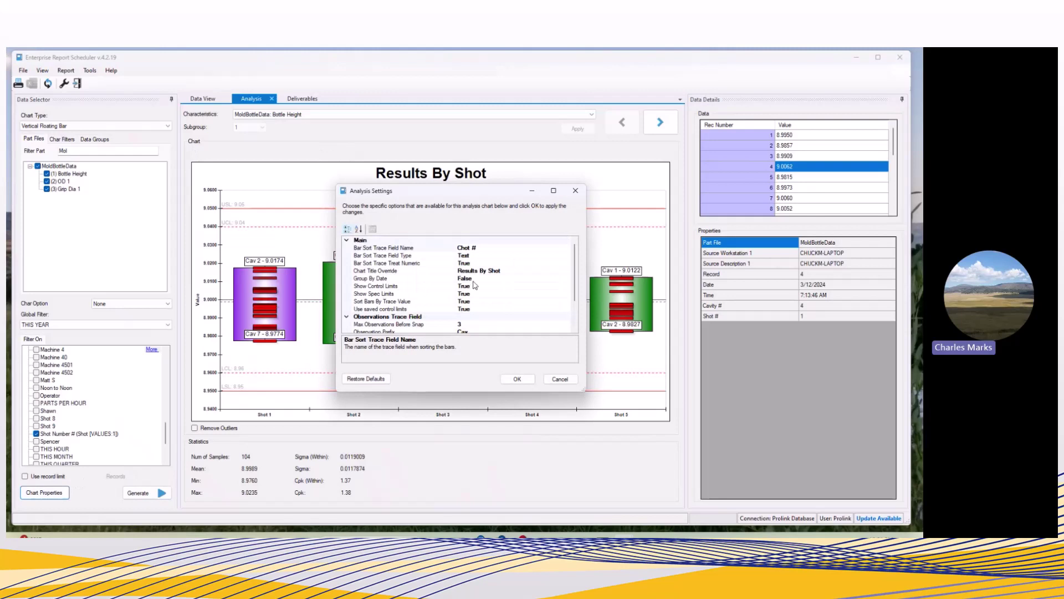
double_click(475, 279)
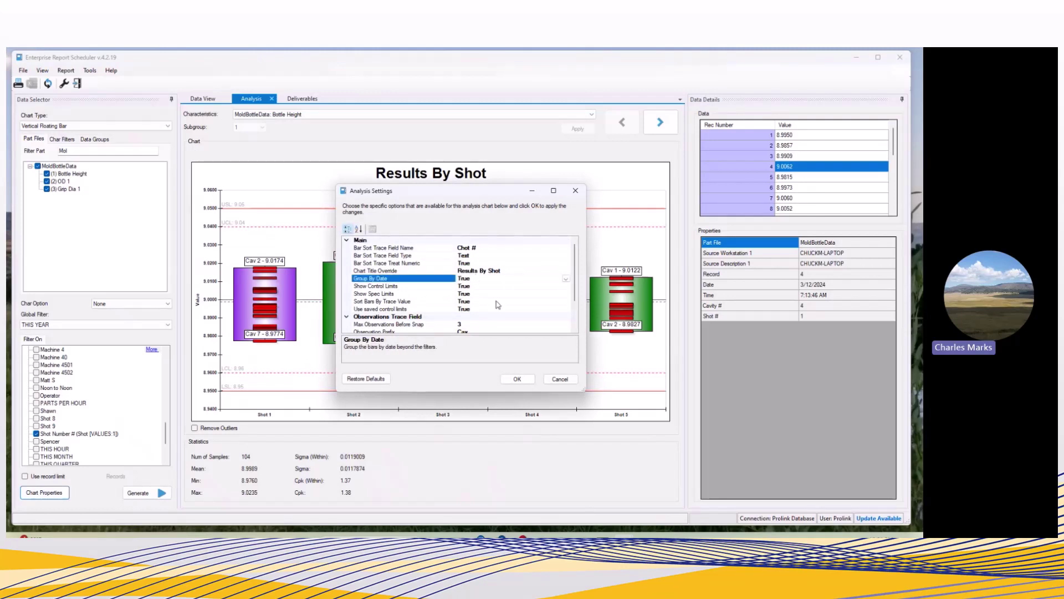
click(517, 379)
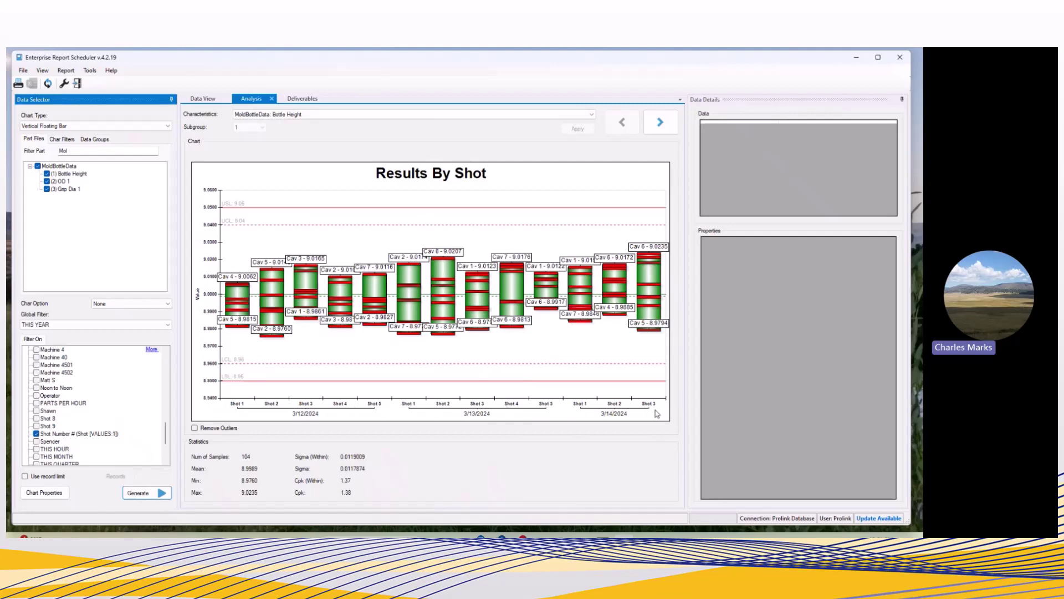
Inspect the properties of record 101 in the Shot 3 bar for 3/14/2024
click(651, 303)
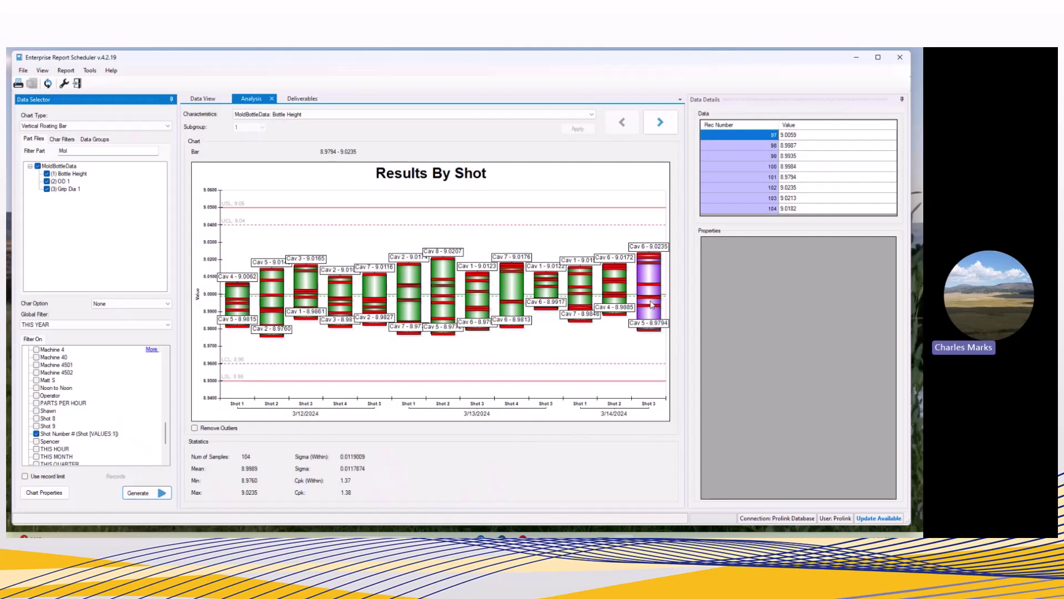
click(799, 177)
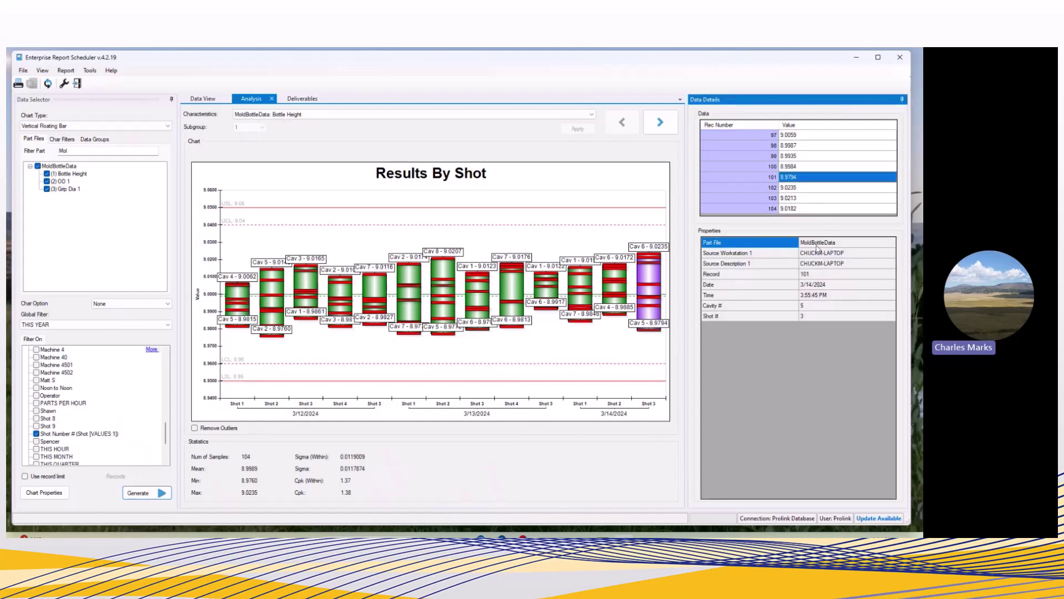